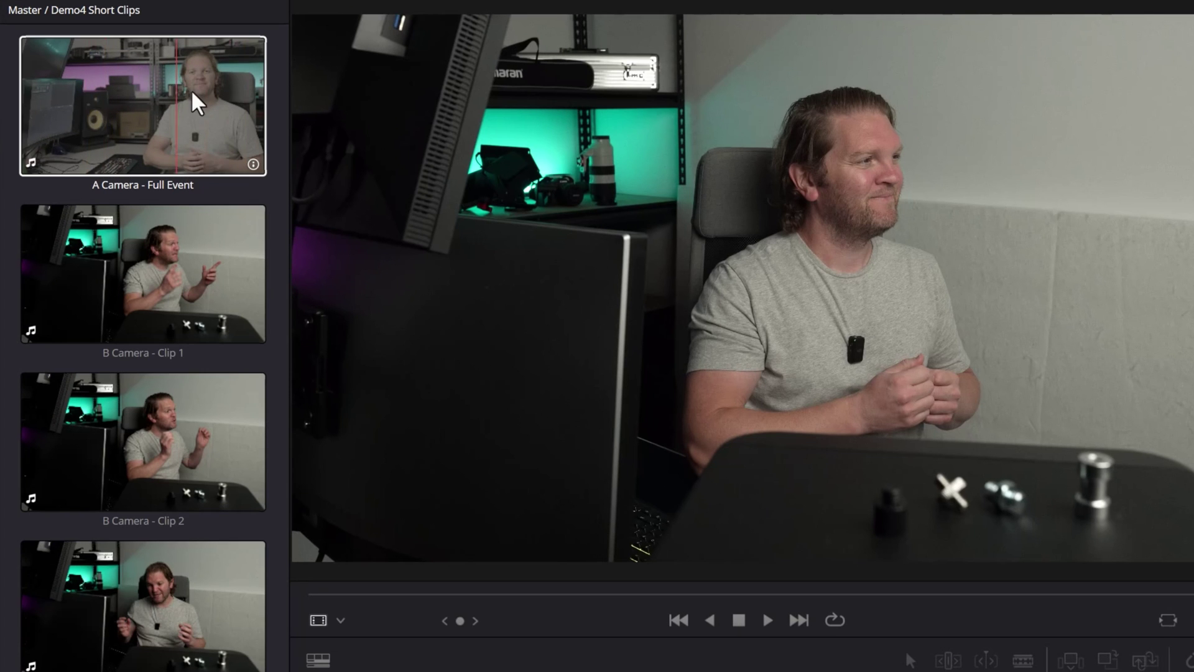
# - Select A Camera - Full Event through B Camera - Clip 3 as one group in the Media Pool
pyautogui.click(121, 126)
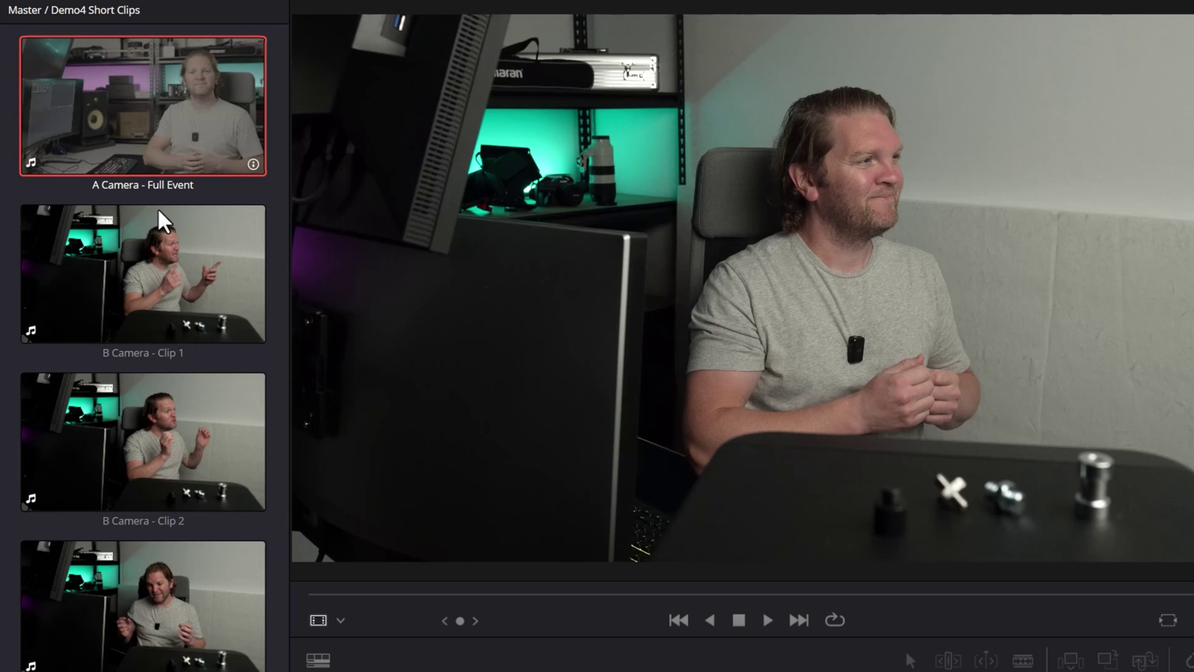
pyautogui.click(143, 270)
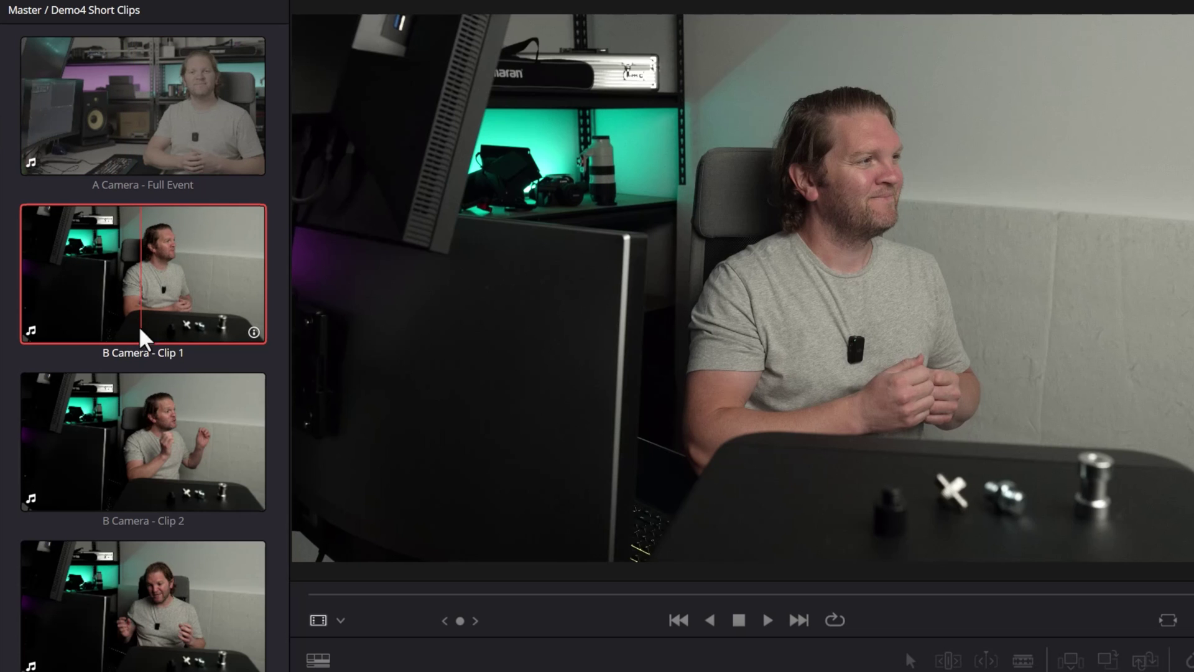
pyautogui.keyDown('shift'); pyautogui.click(142, 443); pyautogui.keyUp('shift')
pyautogui.keyDown('shift'); pyautogui.click(134, 642); pyautogui.keyUp('shift')
pyautogui.moveTo(143, 274)
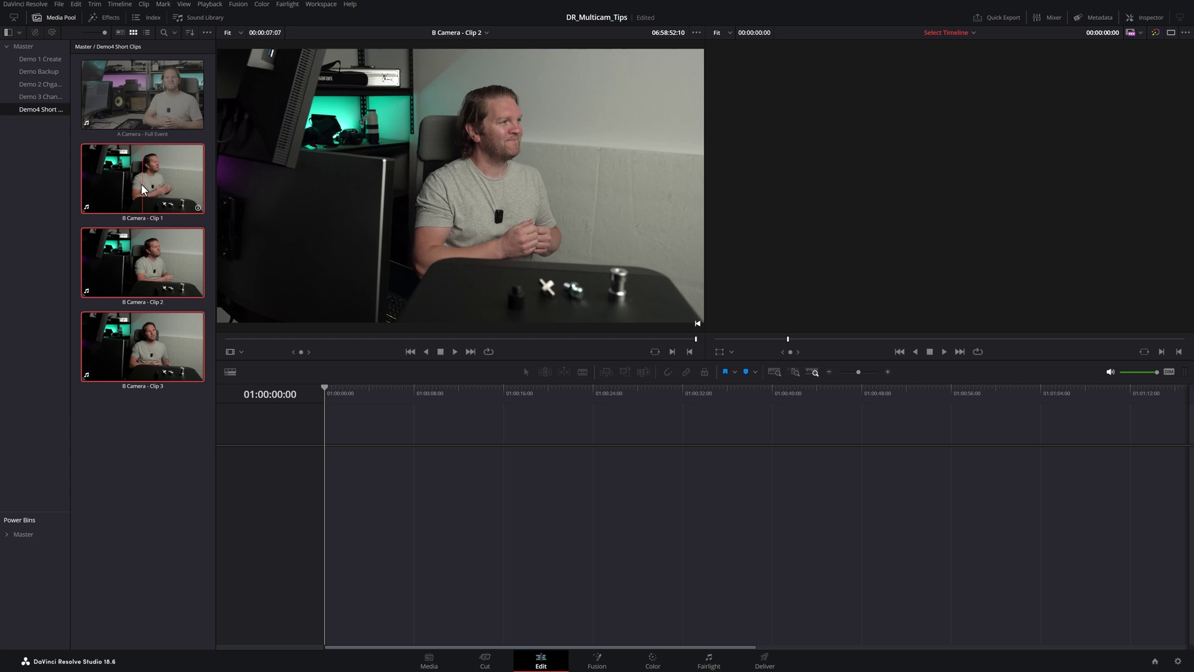
pyautogui.click(151, 104)
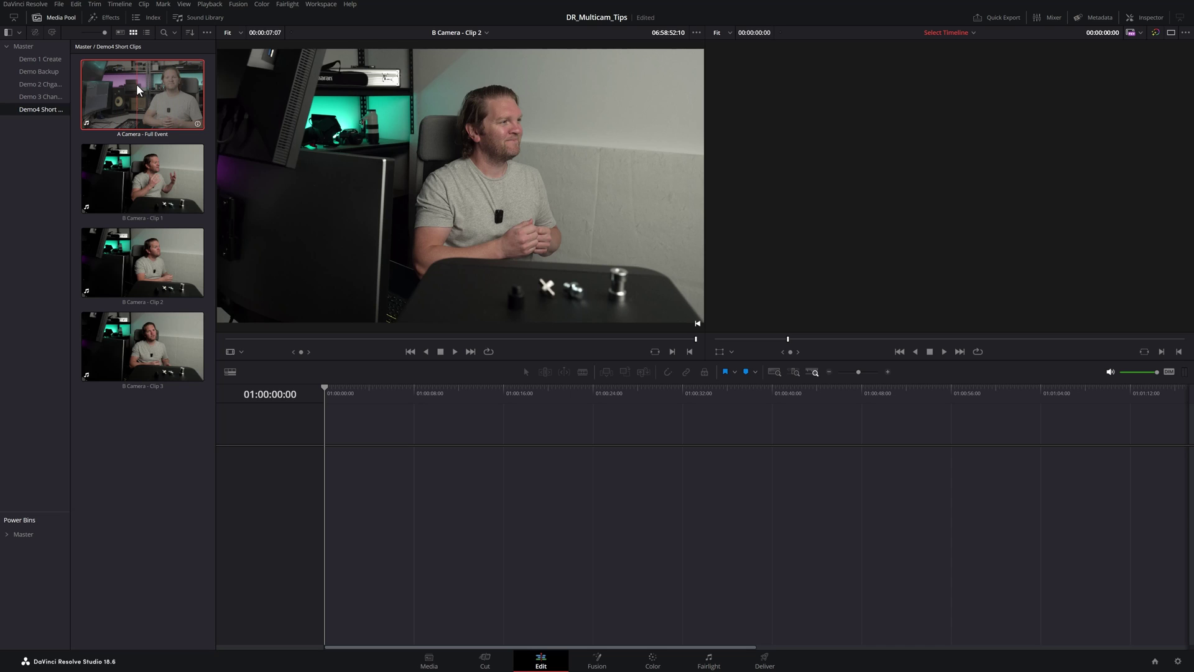
pyautogui.keyDown('shift'); pyautogui.click(142, 332); pyautogui.keyUp('shift')
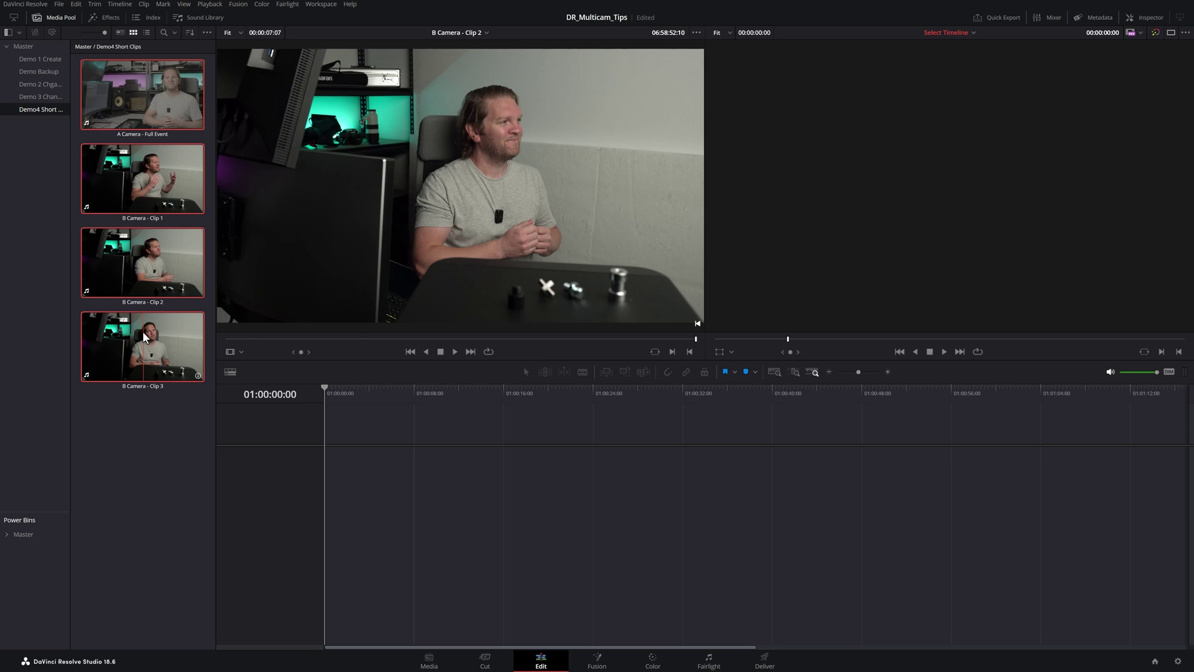
pyautogui.rightClick(143, 332)
# - Create the BAD MULTi multicam clip from the four clips with Angle Sync set to Sound
pyautogui.click(314, 106)
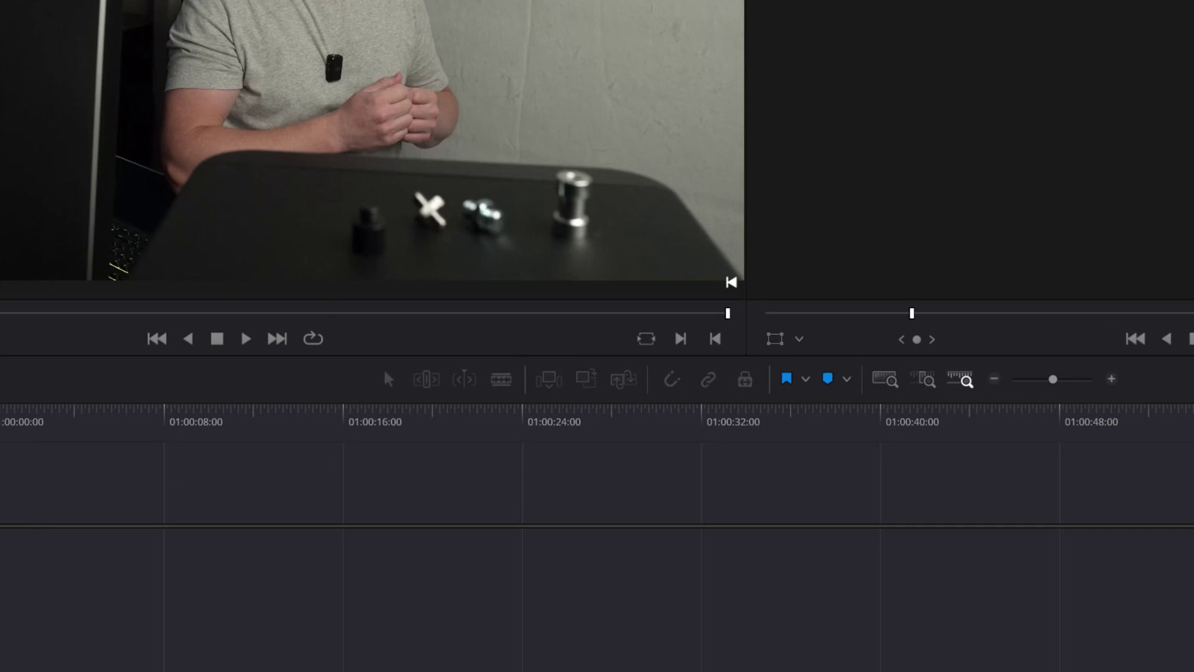
pyautogui.click(483, 356)
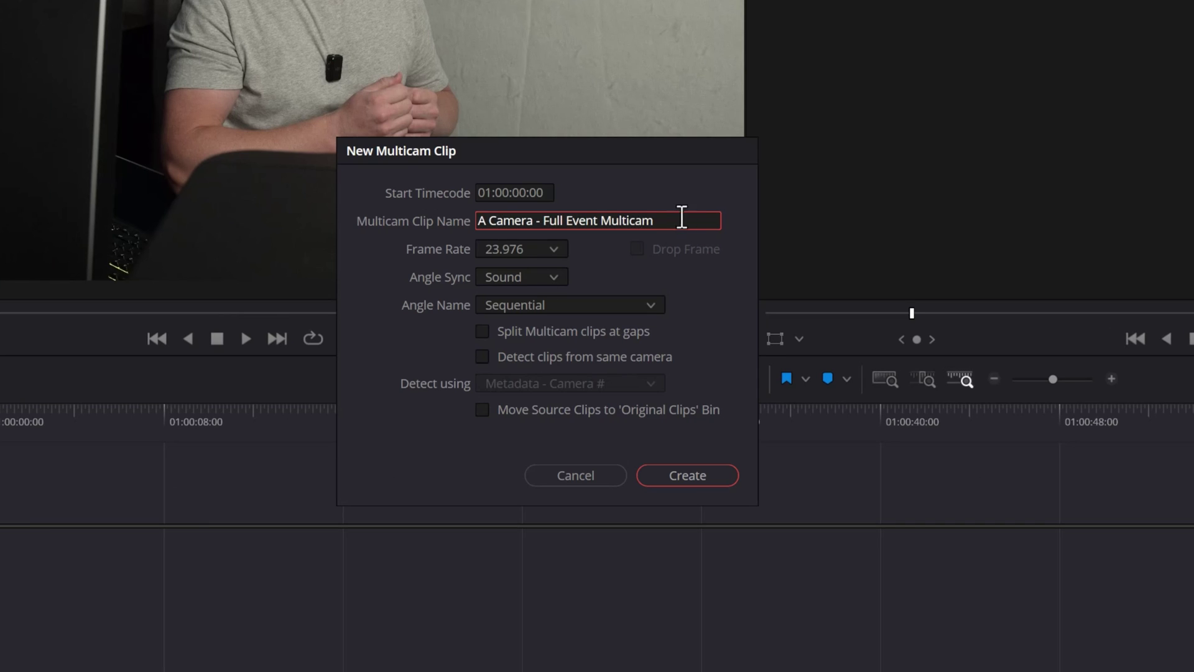
pyautogui.click(680, 220)
pyautogui.write('BAD MULTi')
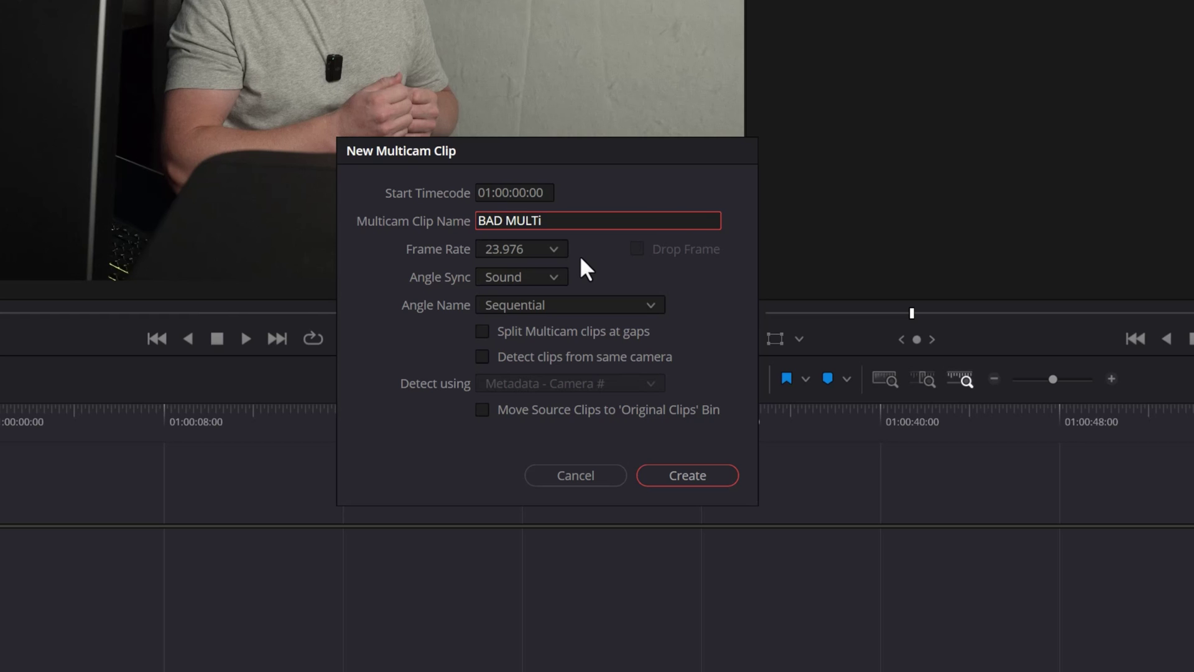
pyautogui.click(554, 277)
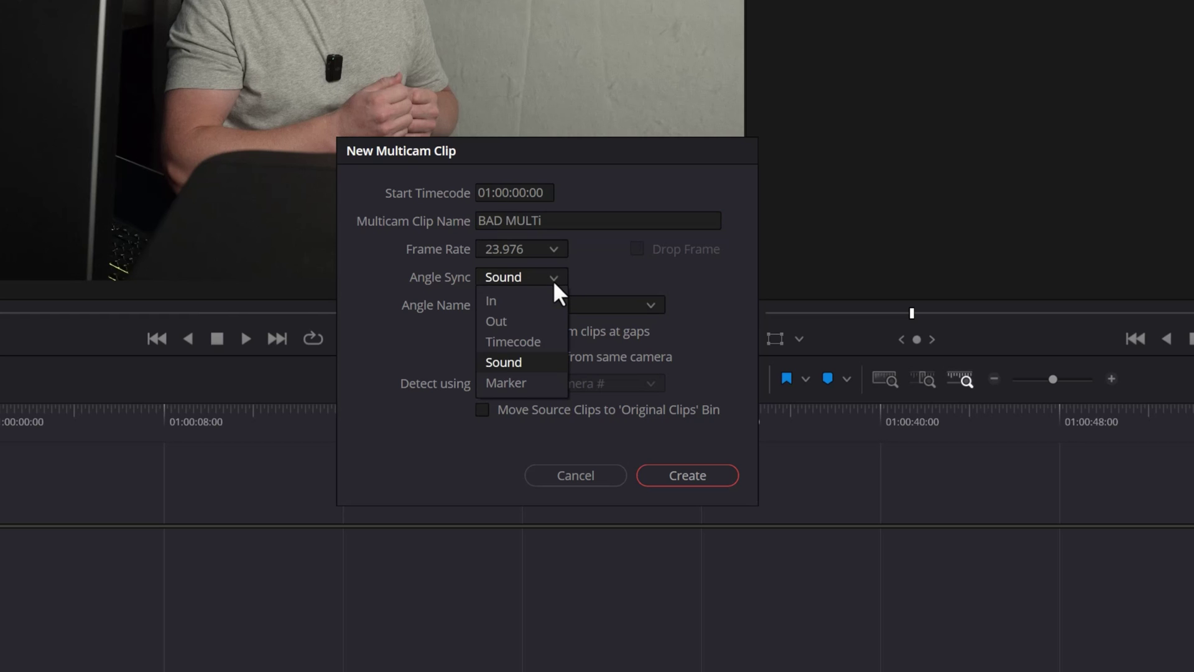
pyautogui.click(513, 362)
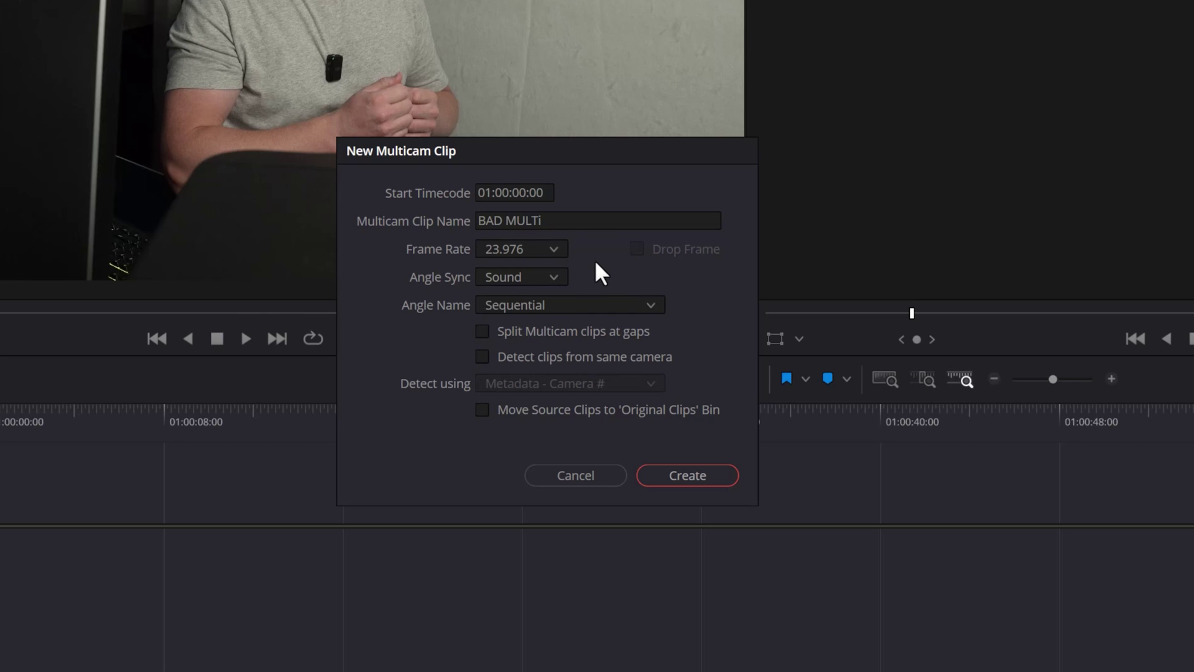
pyautogui.click(702, 478)
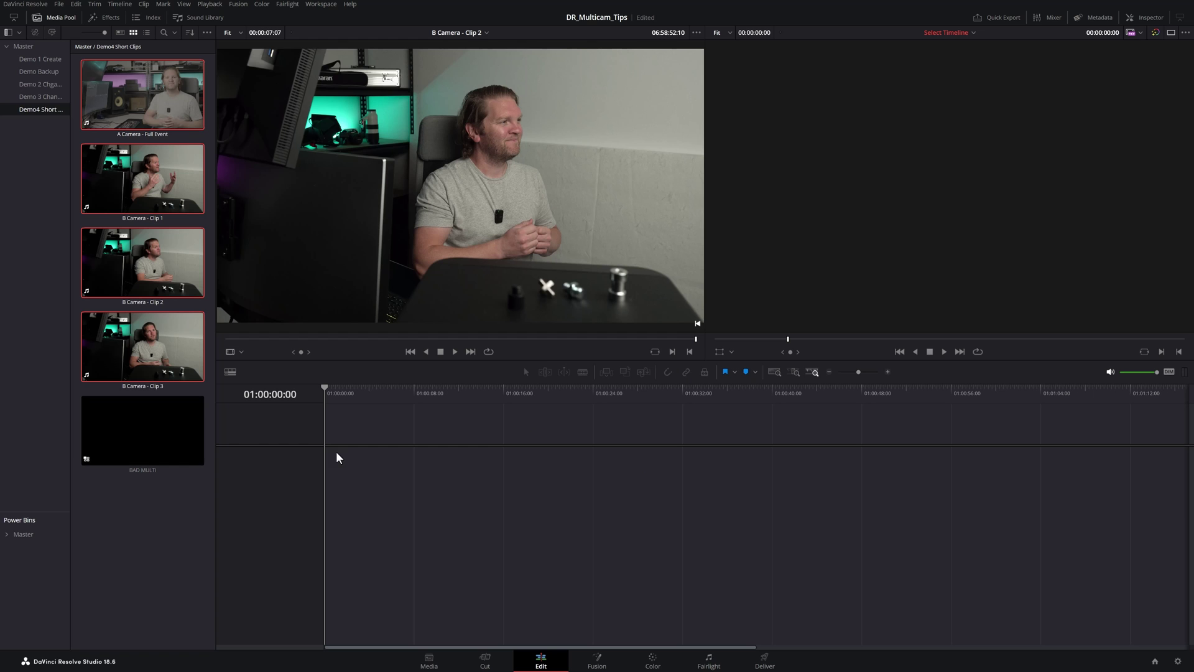
# - Open BAD MULTi in the timeline and inspect its B Camera angle tracks
pyautogui.rightClick(133, 422)
pyautogui.click(165, 441)
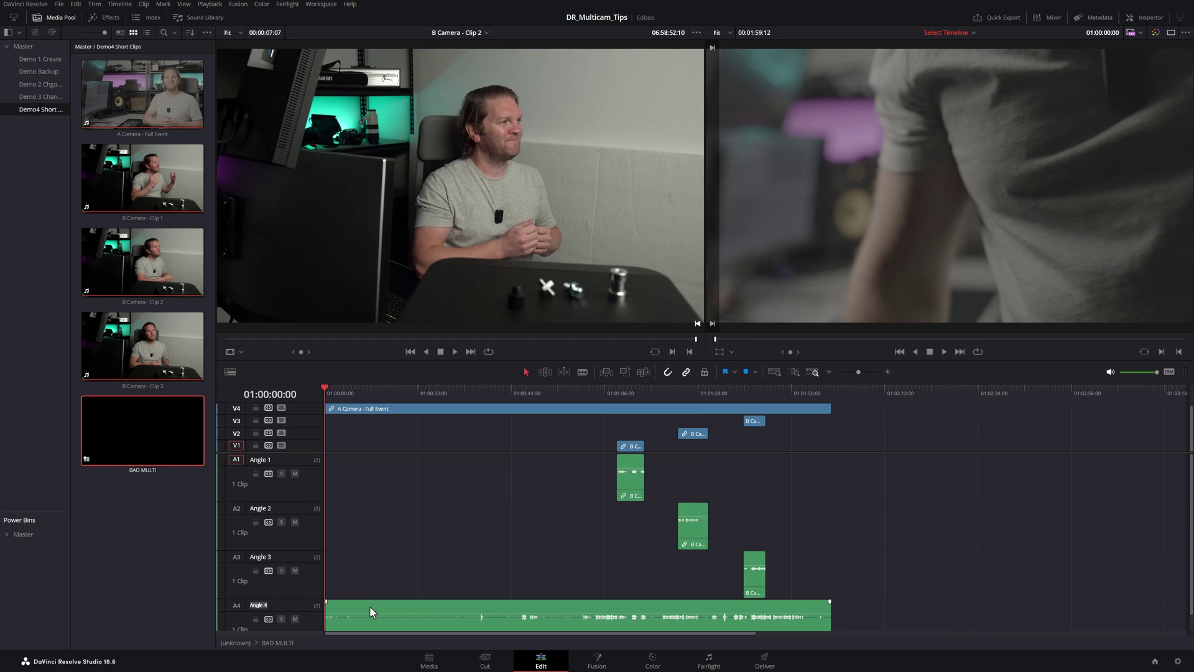
pyautogui.hotkey('shift', 'z')
pyautogui.moveTo(1059, 421); pyautogui.dragTo(844, 502)
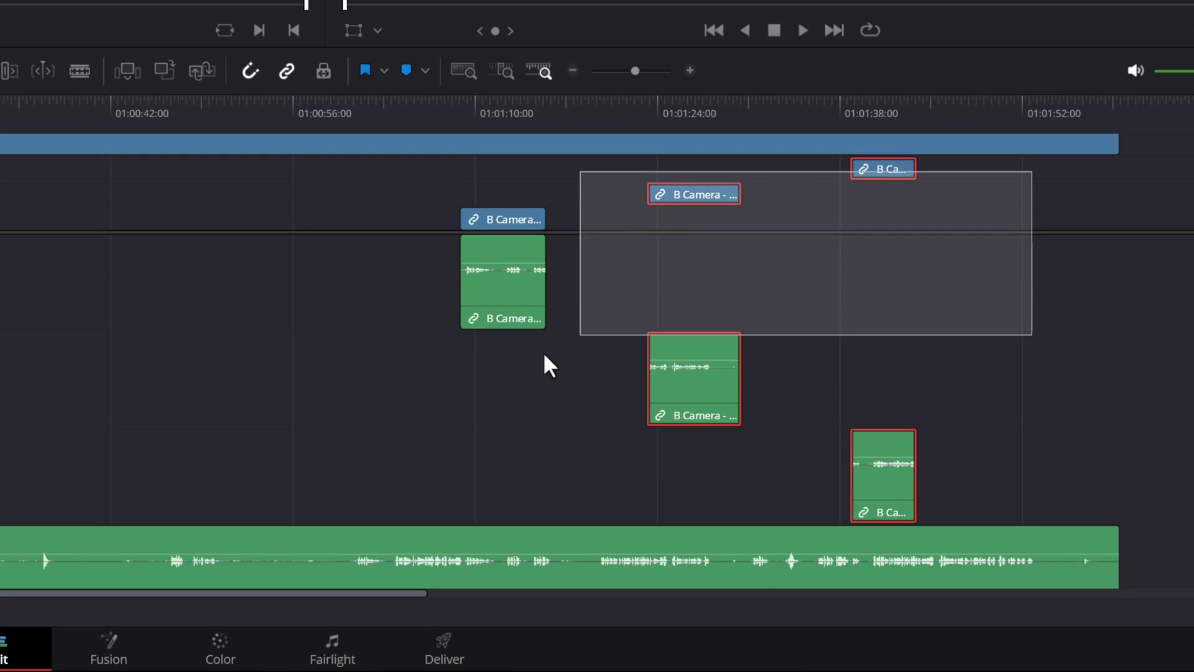
pyautogui.moveTo(605, 334); pyautogui.dragTo(423, 432)
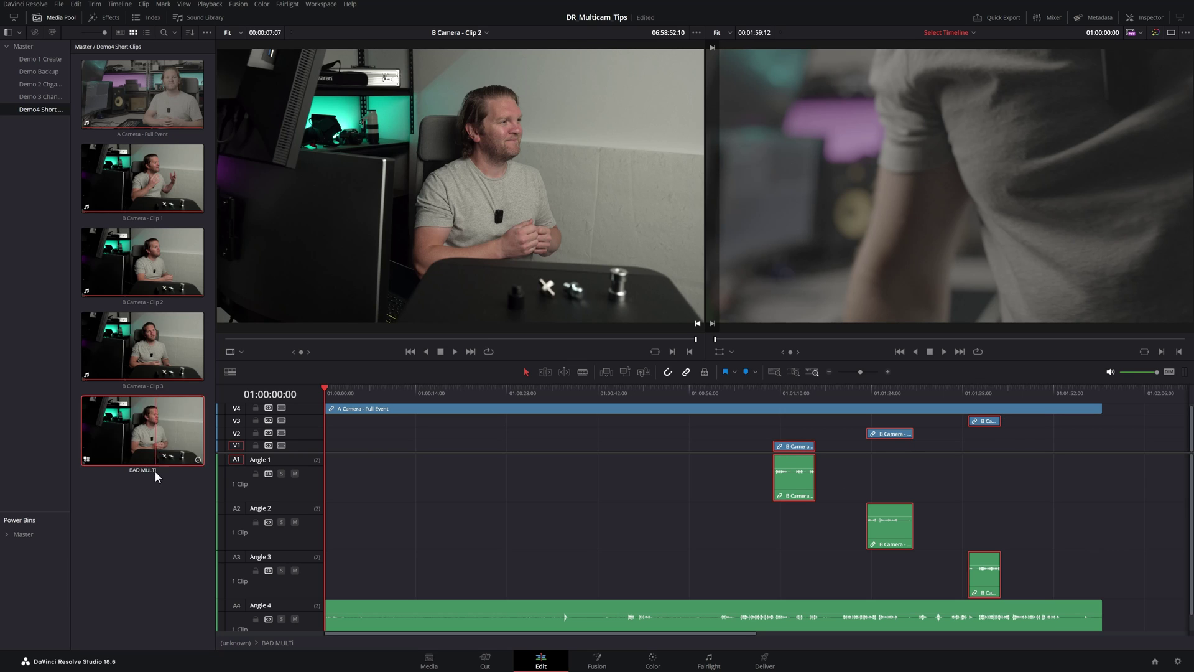
# - Delete BAD MULTi from the media pool and switch to the Media page
pyautogui.press('Delete')
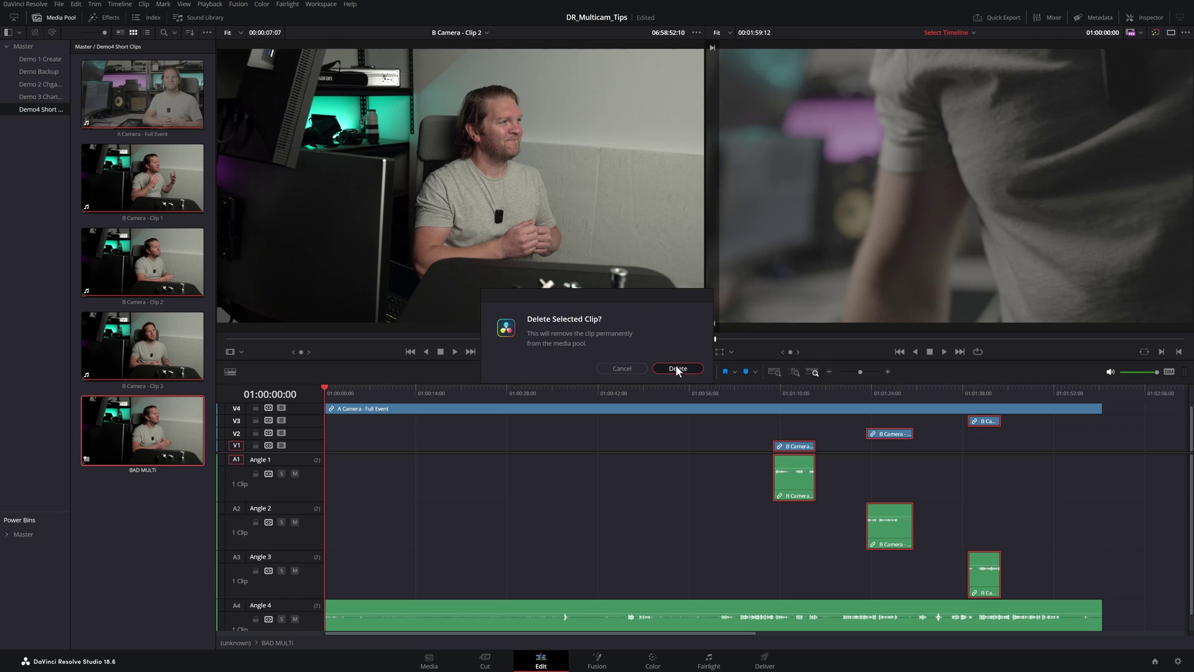
pyautogui.click(676, 368)
pyautogui.click(434, 665)
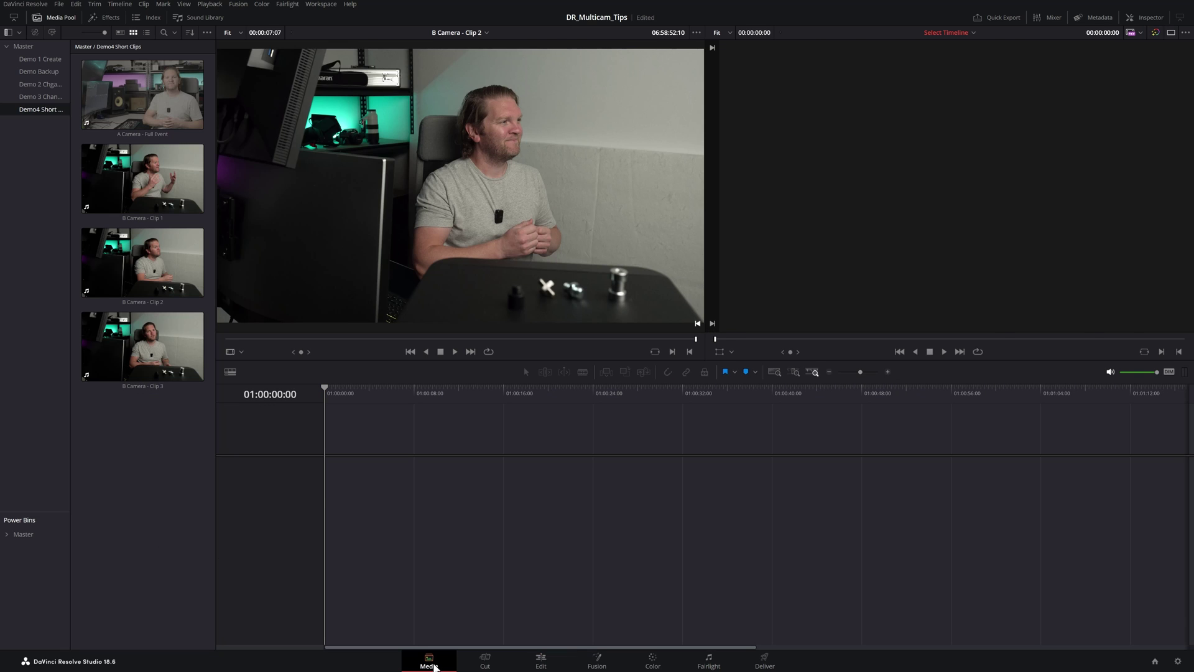
pyautogui.click(221, 625)
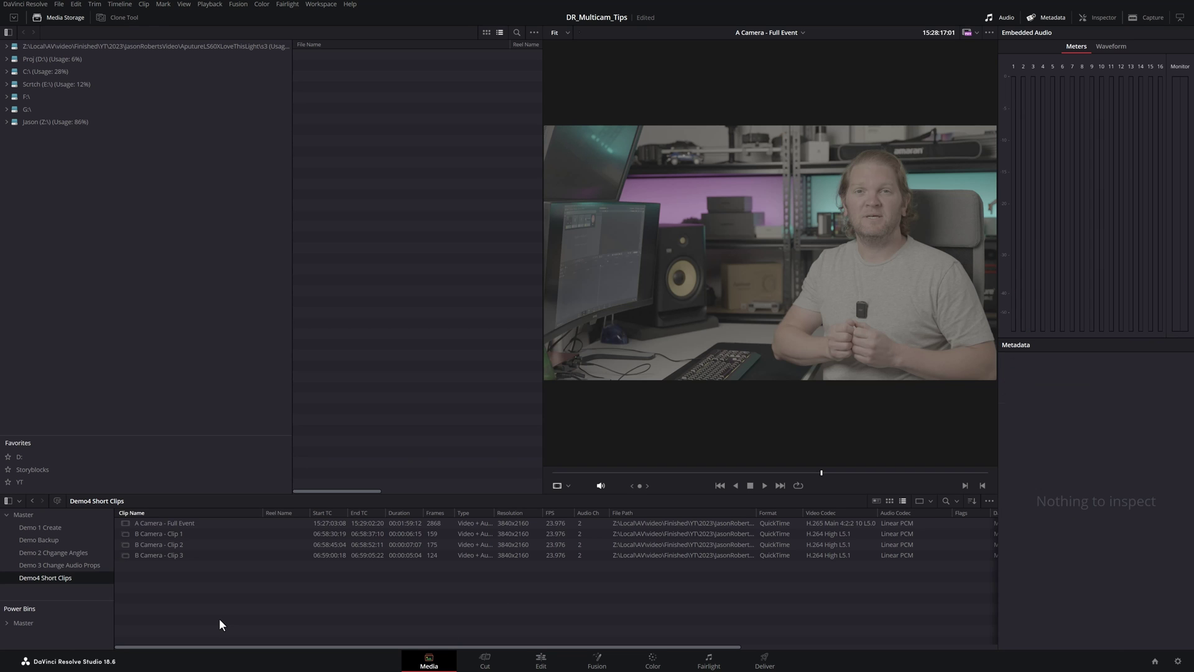
# - Add the Camera # metadata column to the Media Pool clip list
pyautogui.rightClick(273, 514)
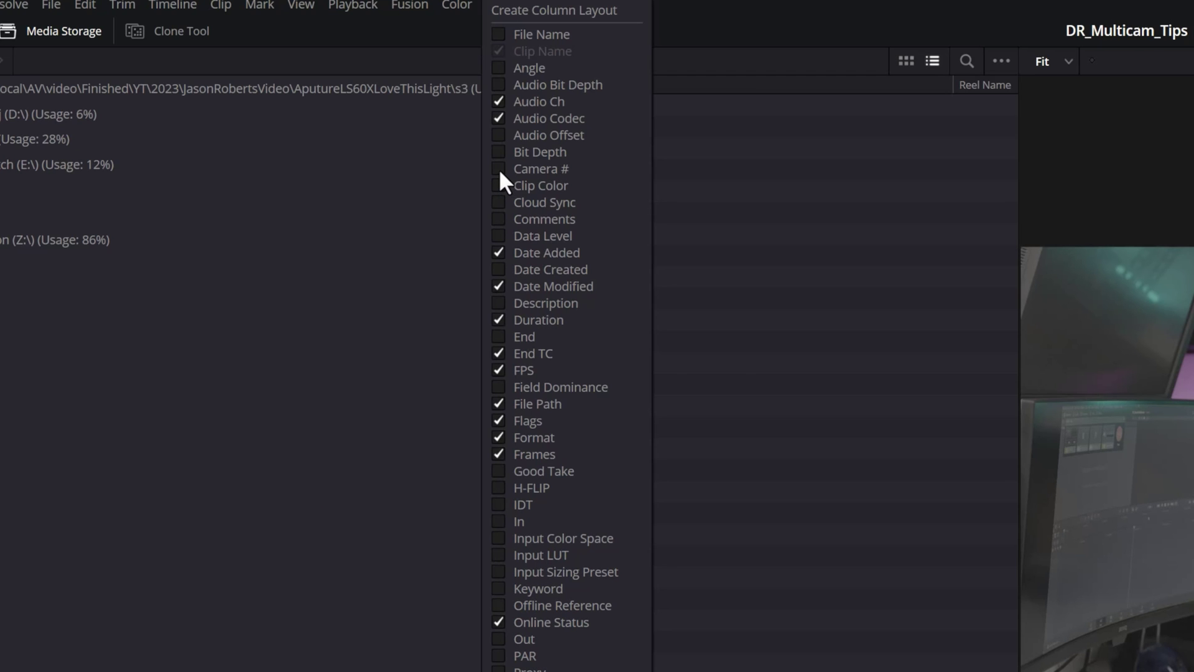
pyautogui.click(500, 169)
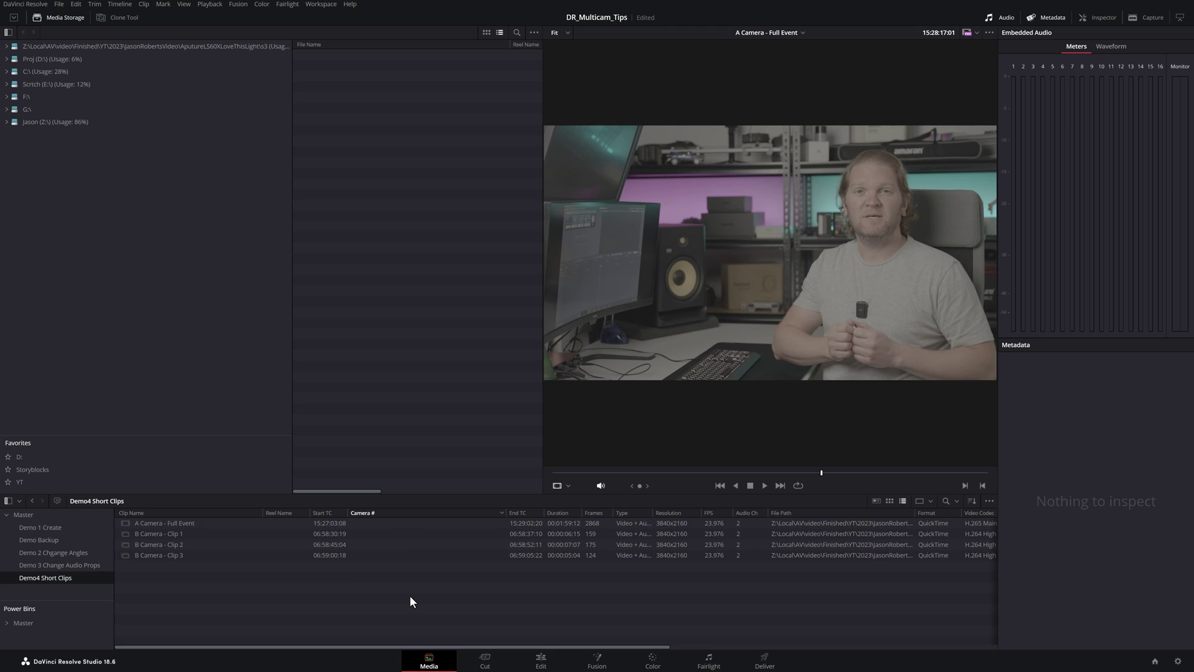
pyautogui.moveTo(422, 647)
pyautogui.mouseDown()
pyautogui.moveTo(723, 650)
pyautogui.moveTo(256, 644)
pyautogui.mouseUp()
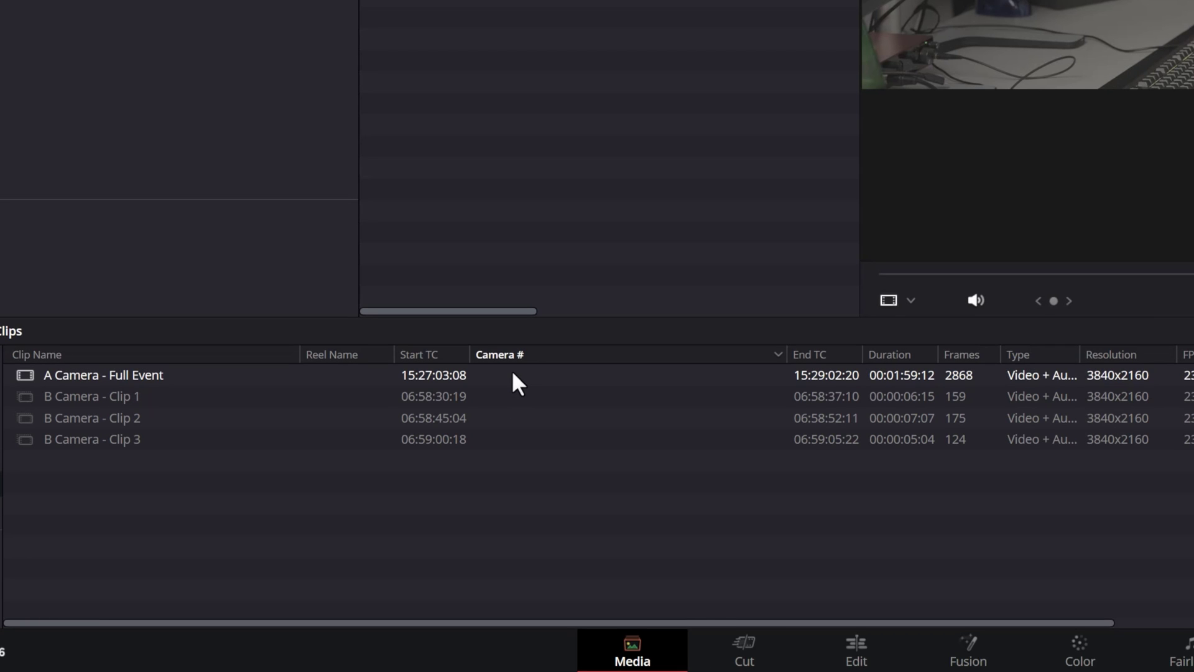
# - Enter Camera # A for A Camera - Full Event and B for B Camera Clips 1–3
pyautogui.doubleClick(513, 366)
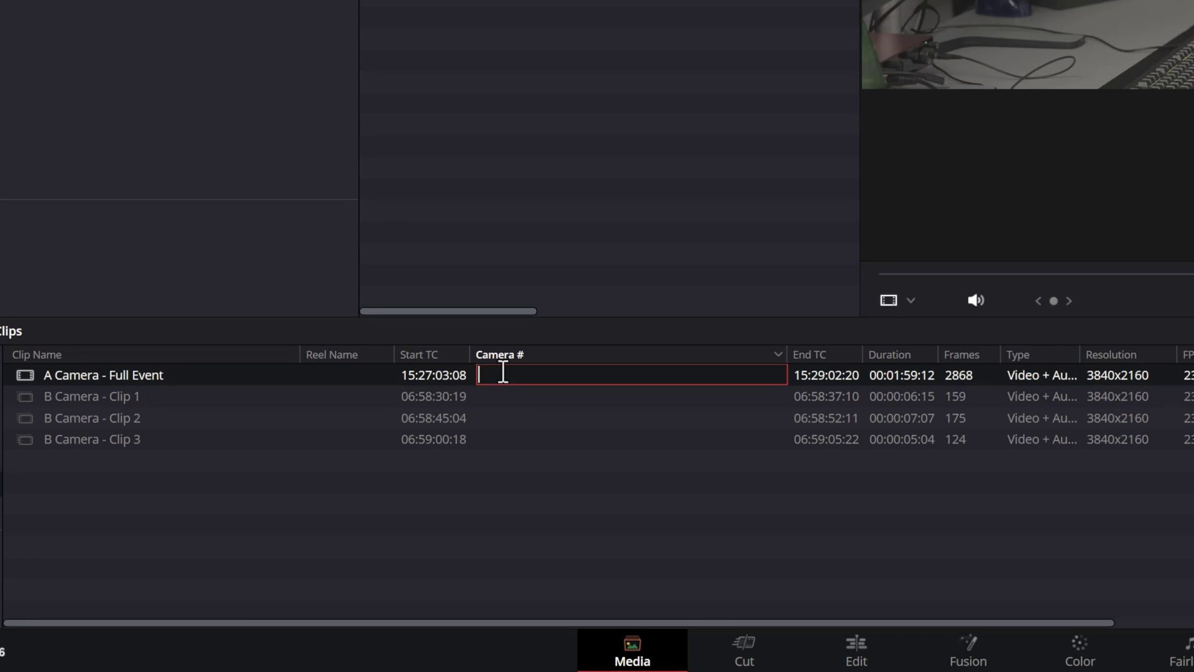
pyautogui.write('A')
pyautogui.click(525, 399)
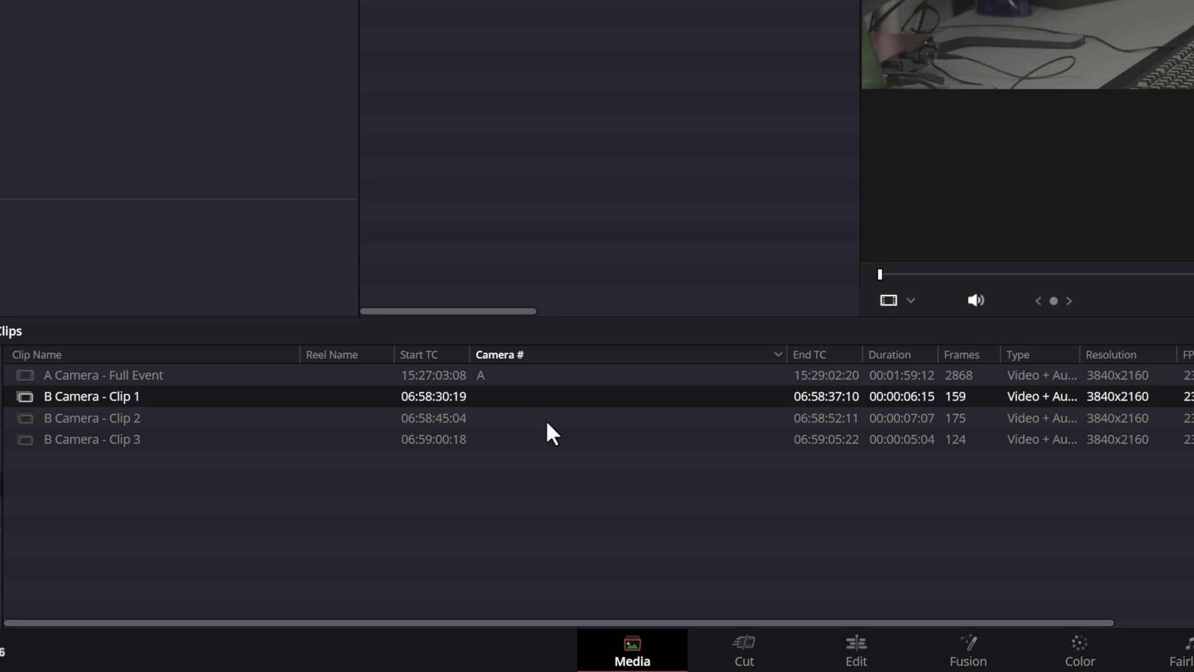
pyautogui.doubleClick(511, 401)
pyautogui.write('B')
pyautogui.click(513, 415)
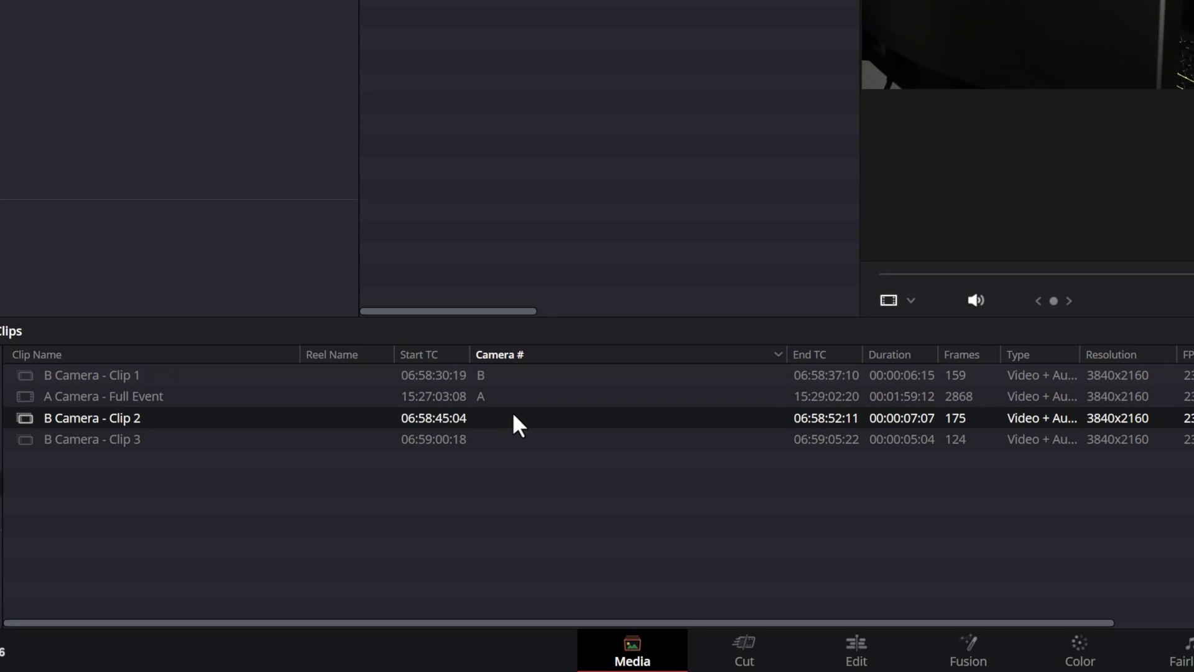
pyautogui.doubleClick(513, 413)
pyautogui.write('B')
pyautogui.doubleClick(505, 437)
pyautogui.write('B')
pyautogui.click(526, 510)
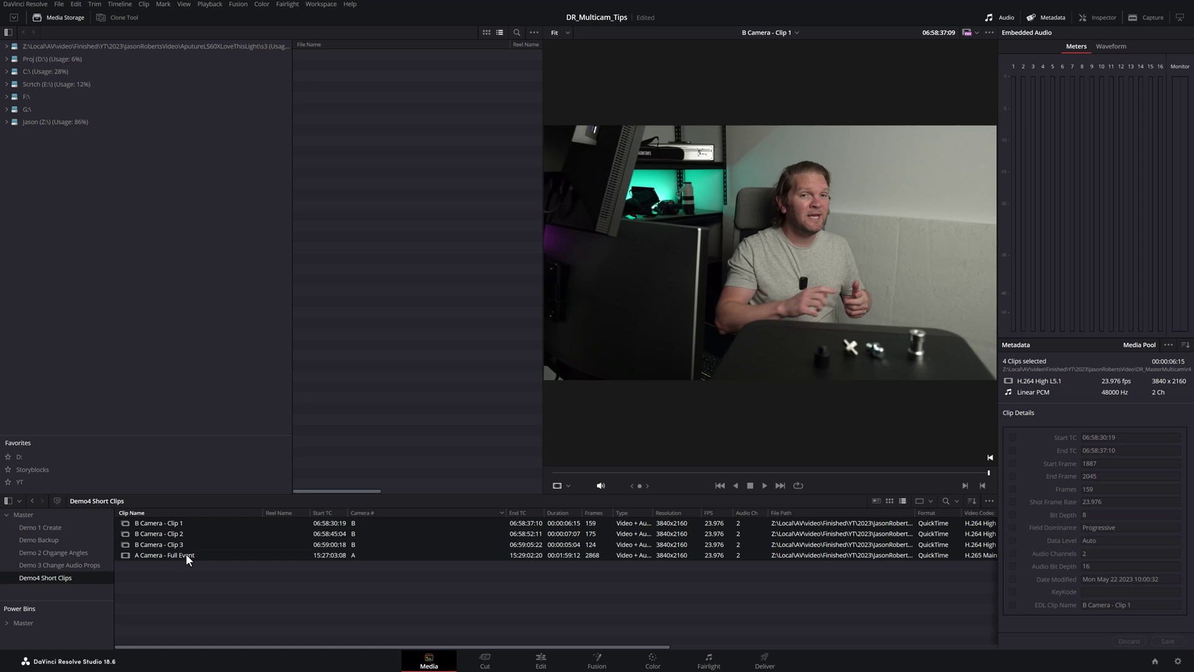
pyautogui.rightClick(186, 553)
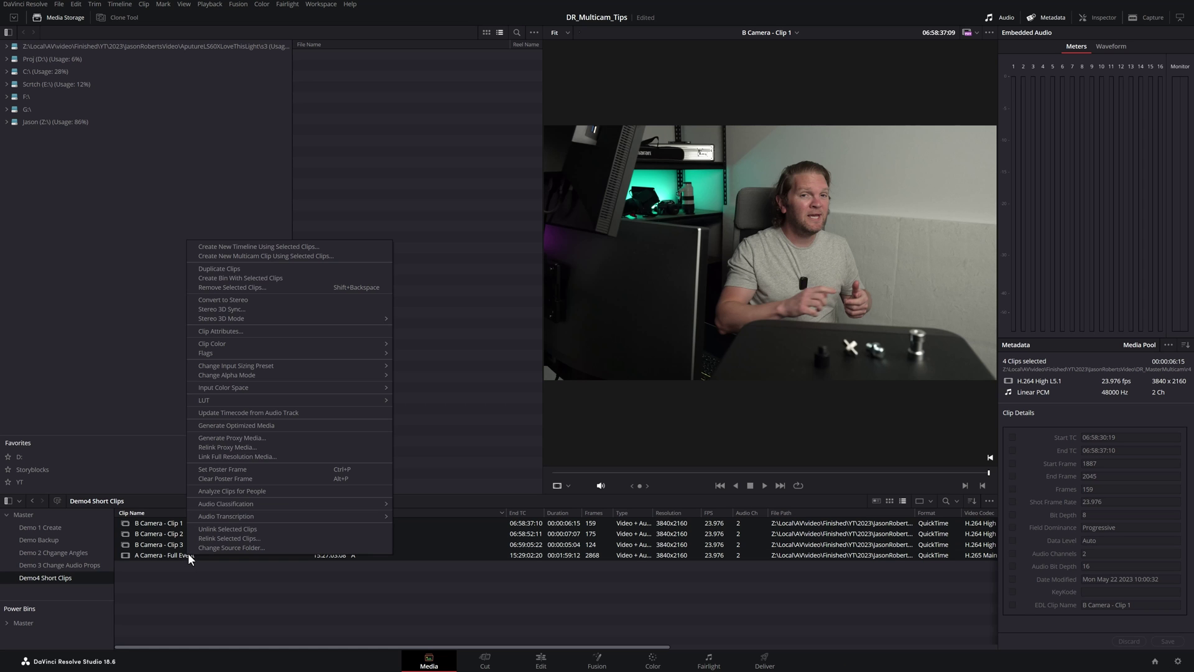
# - Create GOOD MULTI with Sound sync and same-camera detection using Camera # metadata
pyautogui.click(315, 257)
pyautogui.write('GOOD MULTI')
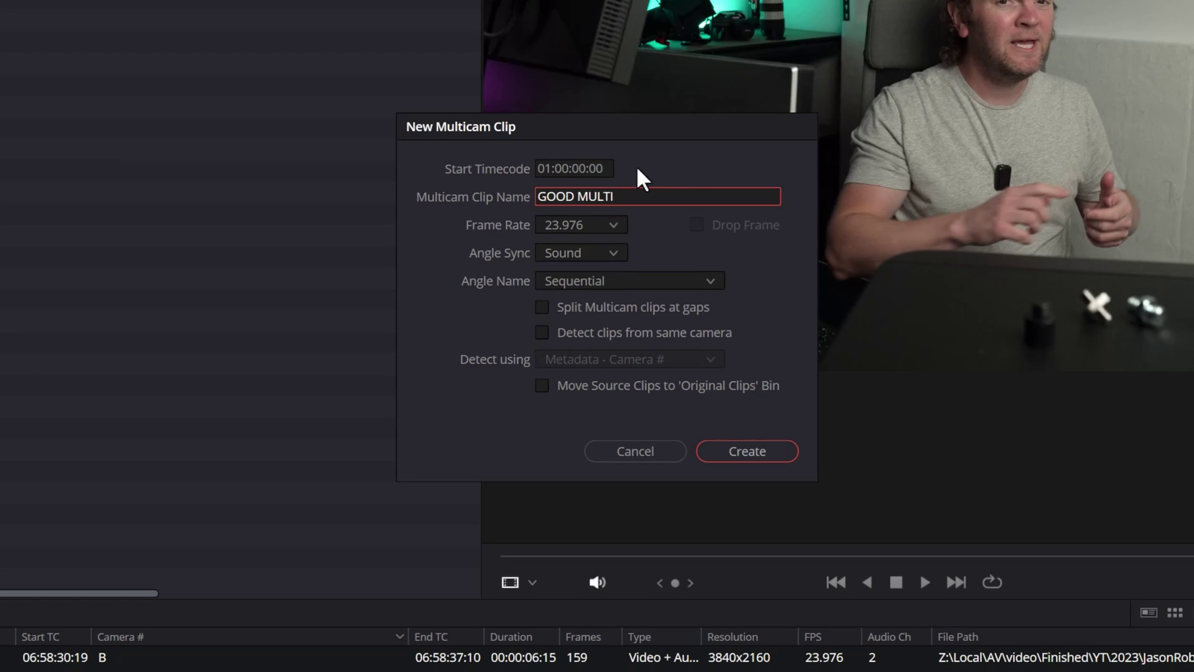
pyautogui.click(611, 253)
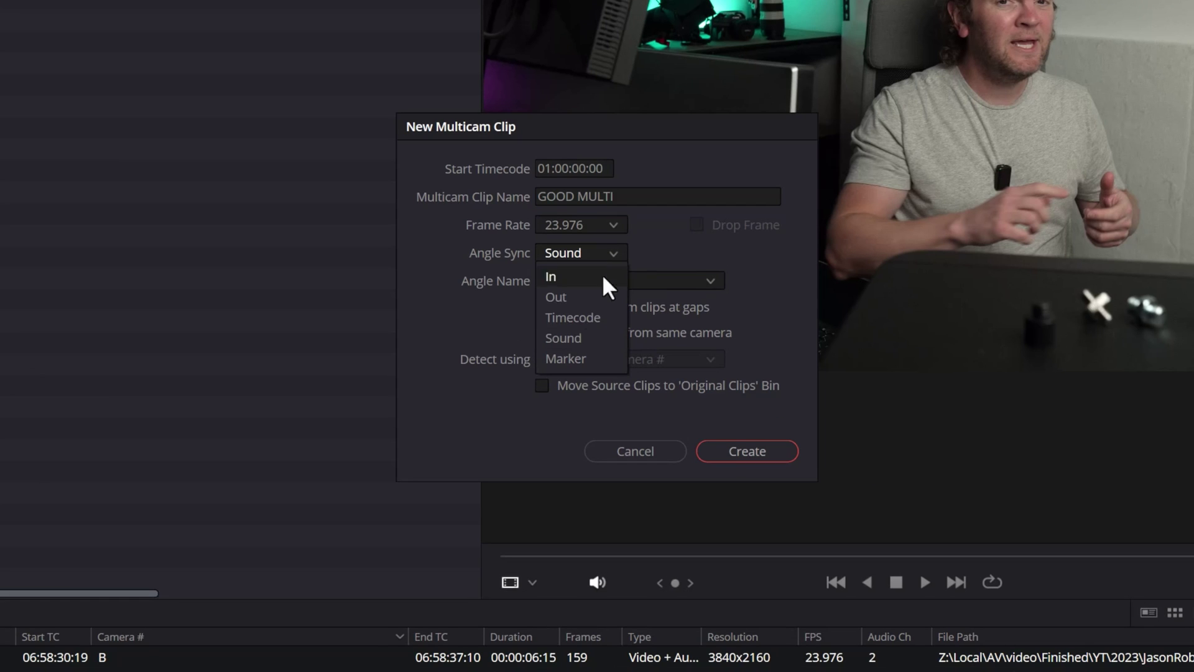
pyautogui.click(563, 337)
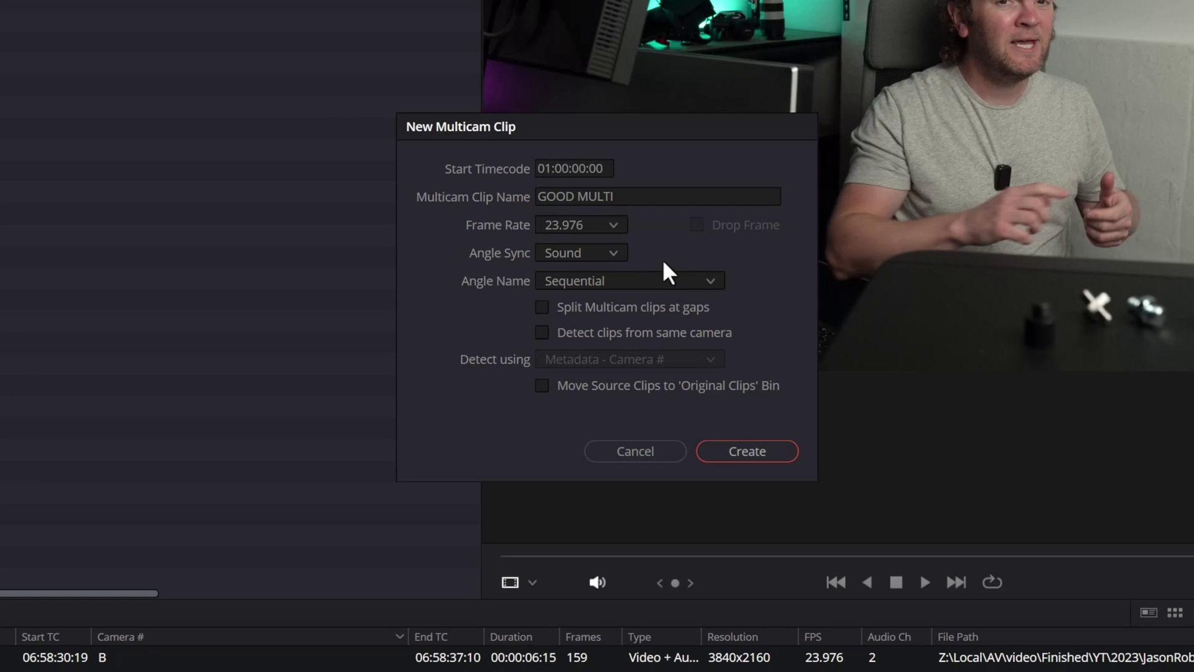
pyautogui.click(547, 329)
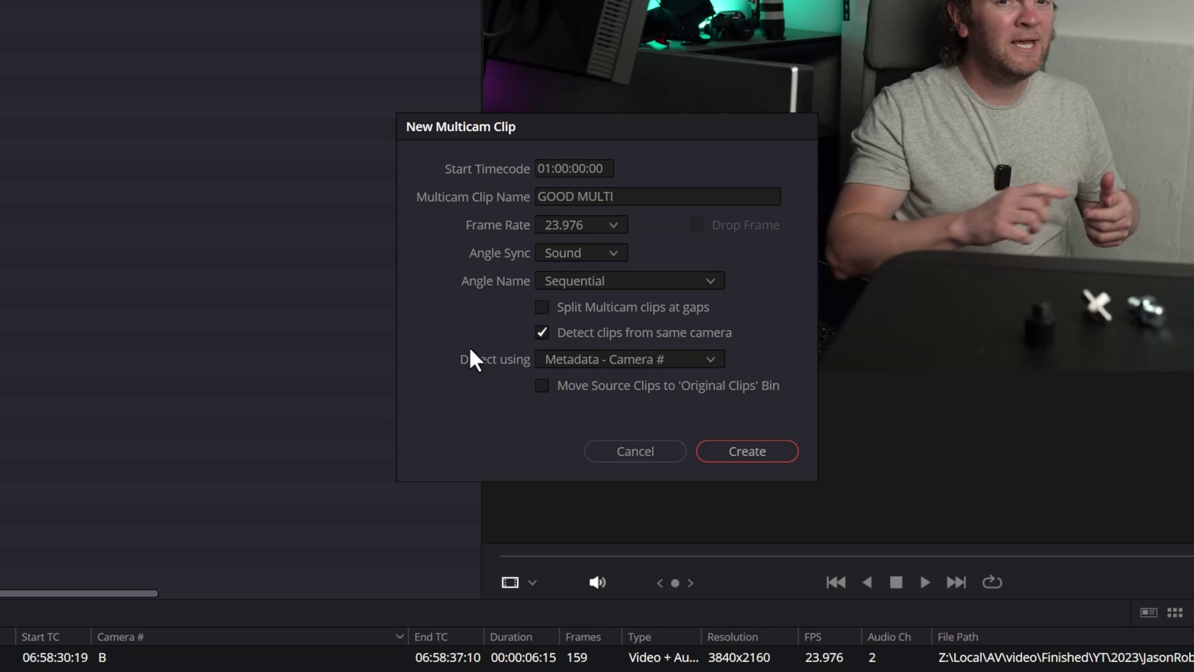
pyautogui.click(710, 358)
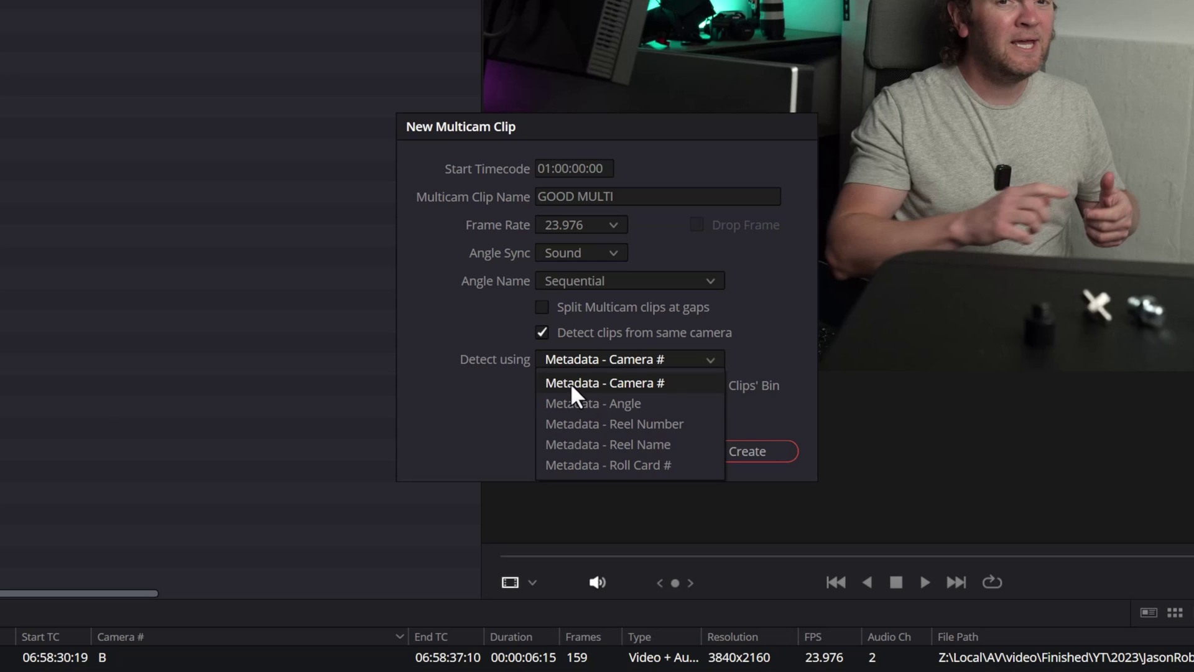
pyautogui.click(671, 382)
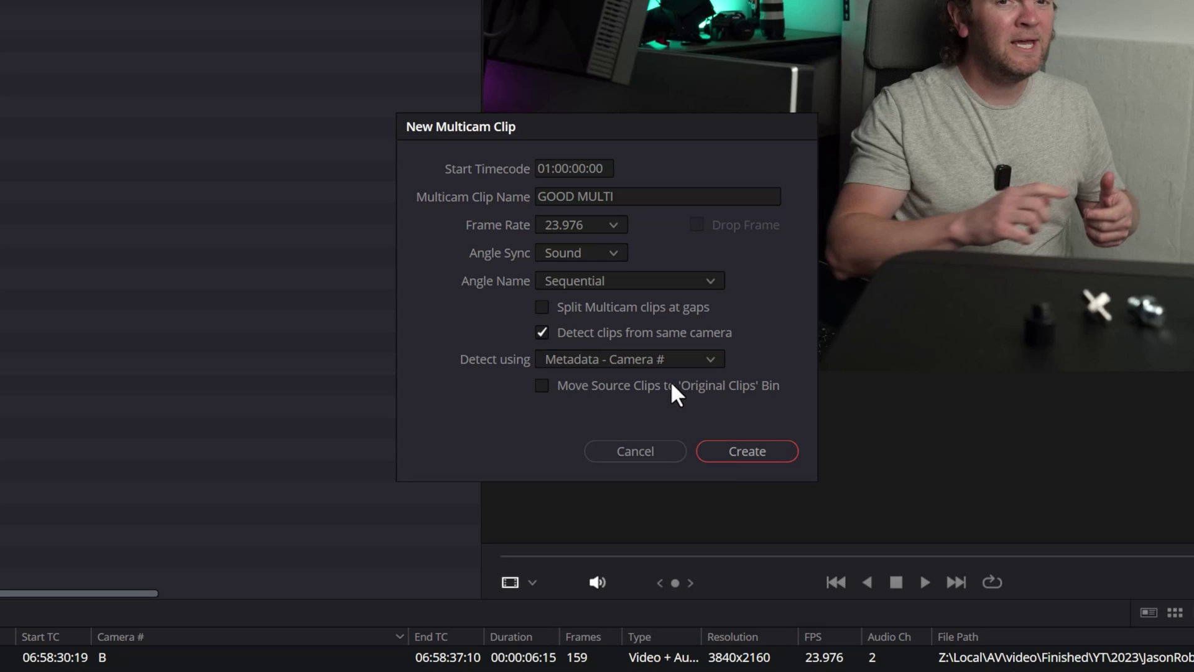
pyautogui.click(753, 450)
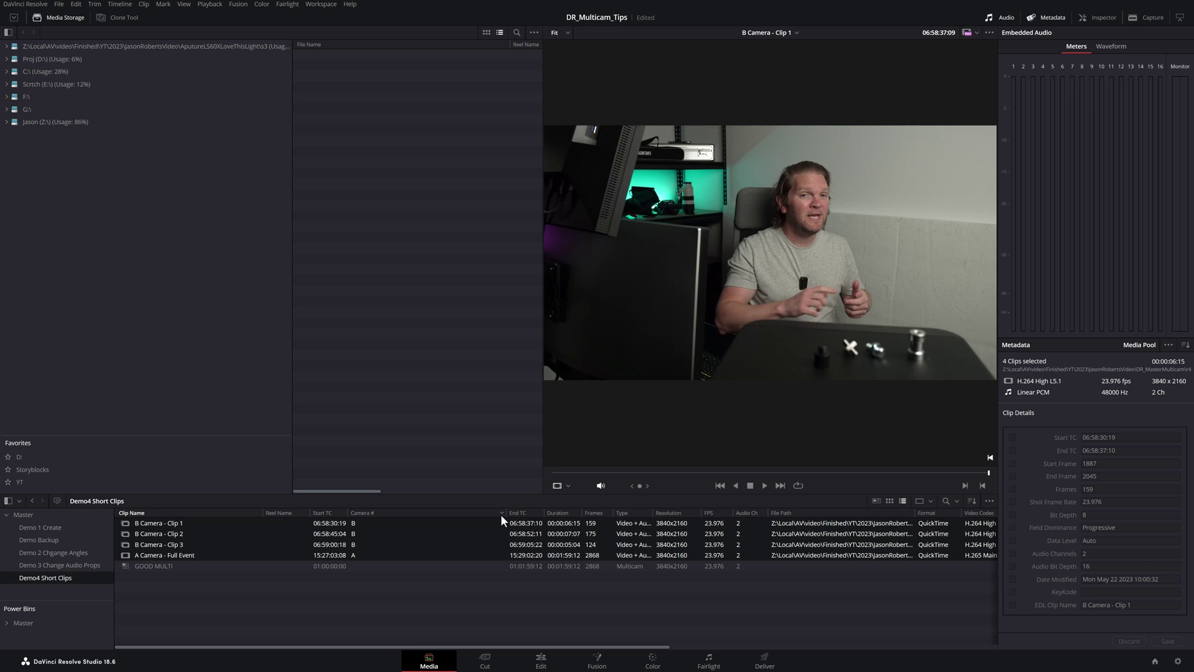
# - Open GOOD MULTI in the timeline and move the playhead across the synced B Camera clips
pyautogui.rightClick(147, 565)
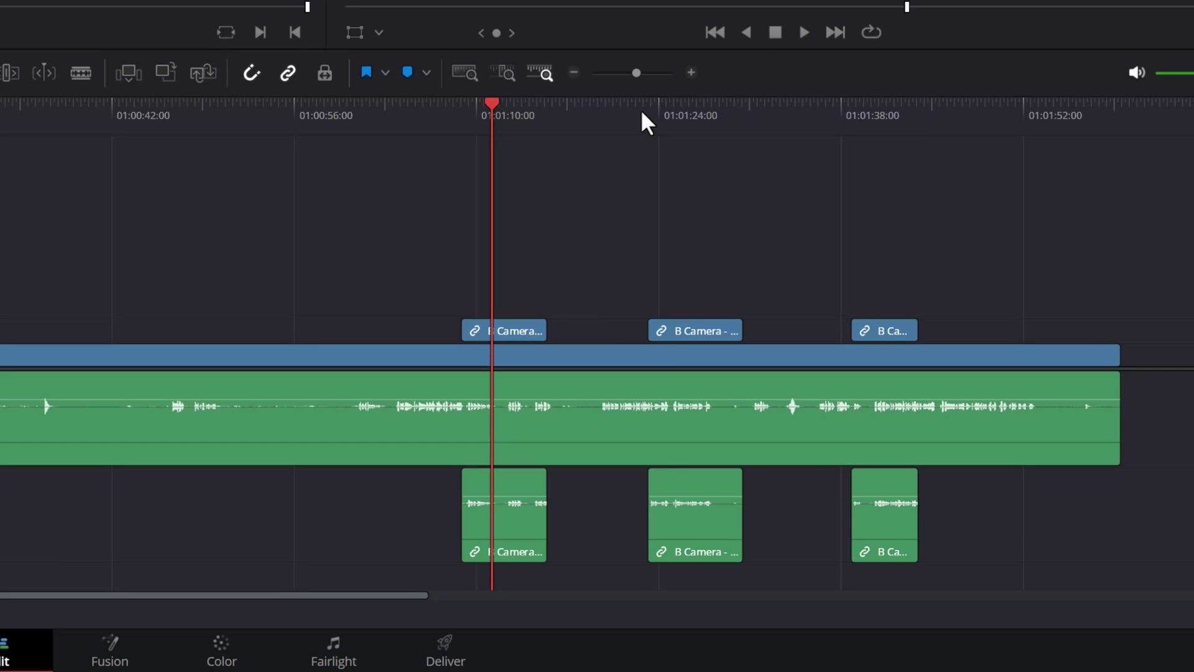
pyautogui.click(675, 113)
pyautogui.click(869, 110)
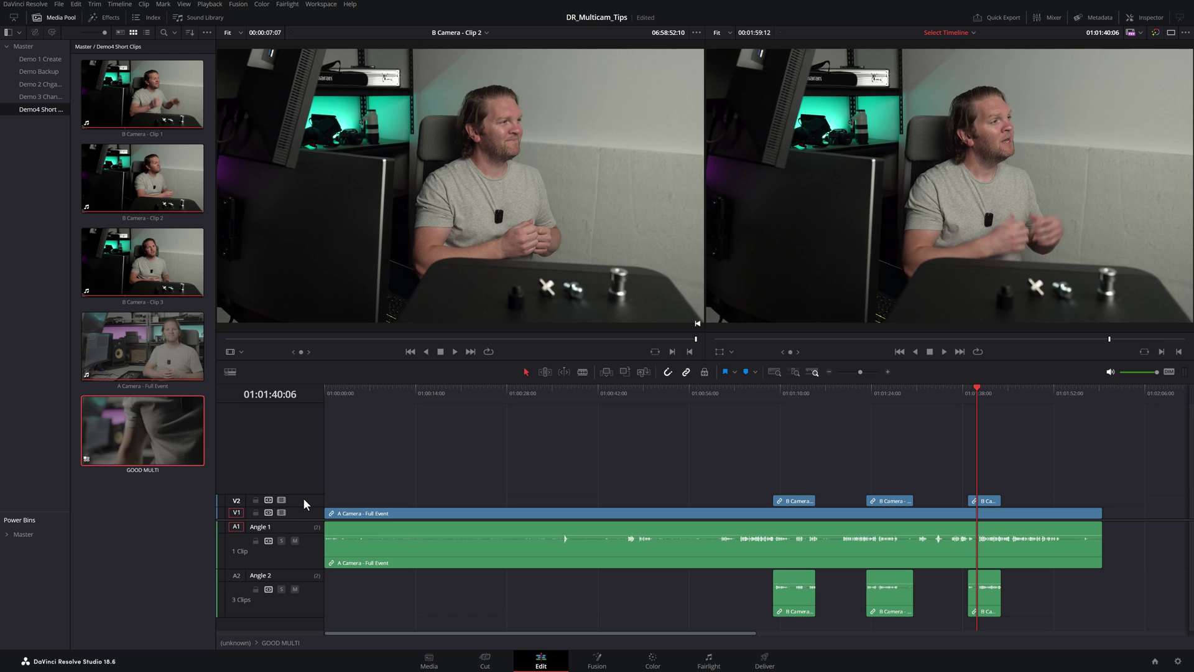
# - Create the Test timeline from GOOD MULTI and set the source viewer to Multicam
pyautogui.rightClick(148, 416)
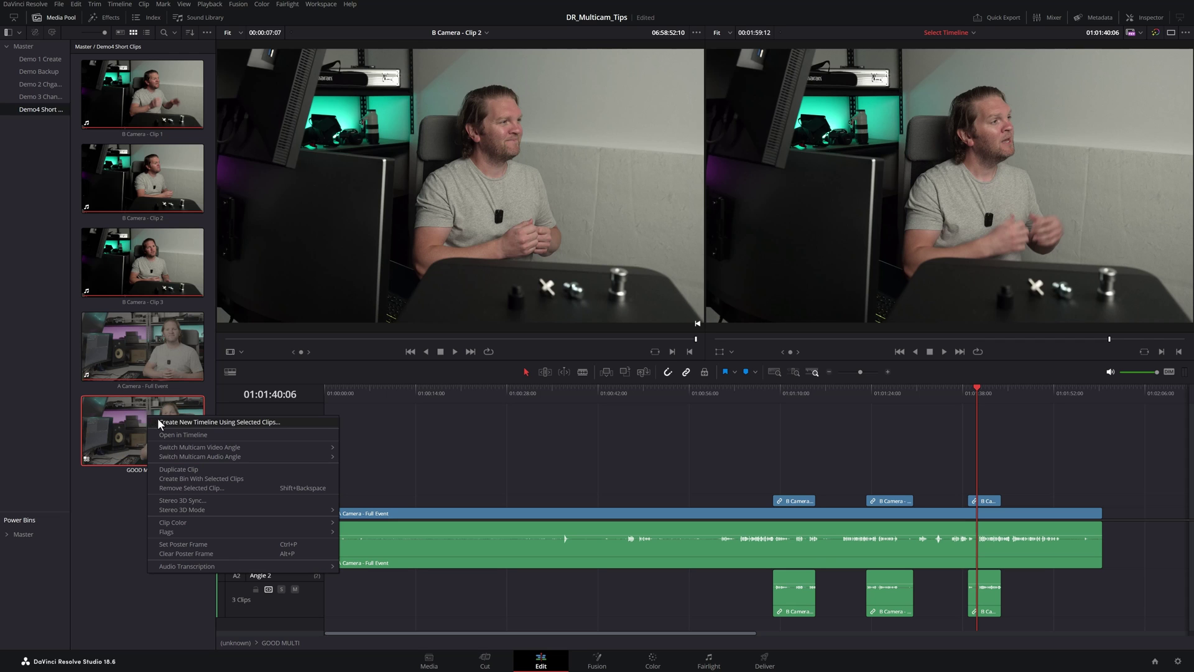
pyautogui.click(158, 422)
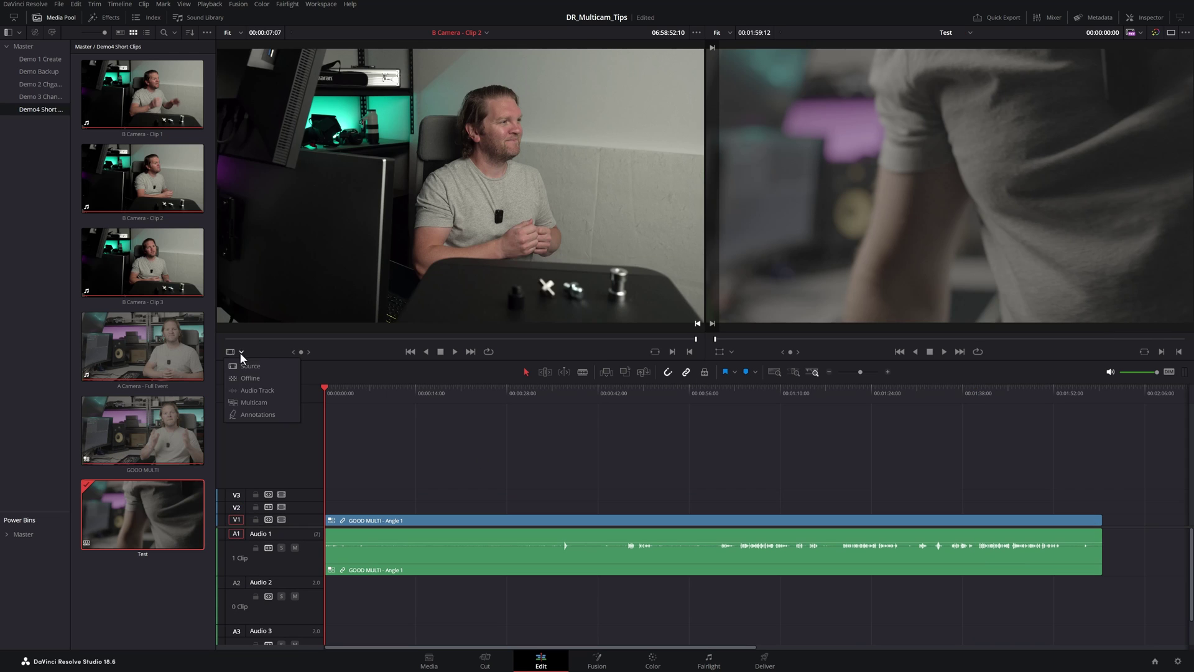
pyautogui.click(241, 396)
# - Scrub to where the presenter appears and cut the timeline to Angle 2 there
pyautogui.moveTo(378, 391); pyautogui.dragTo(624, 411)
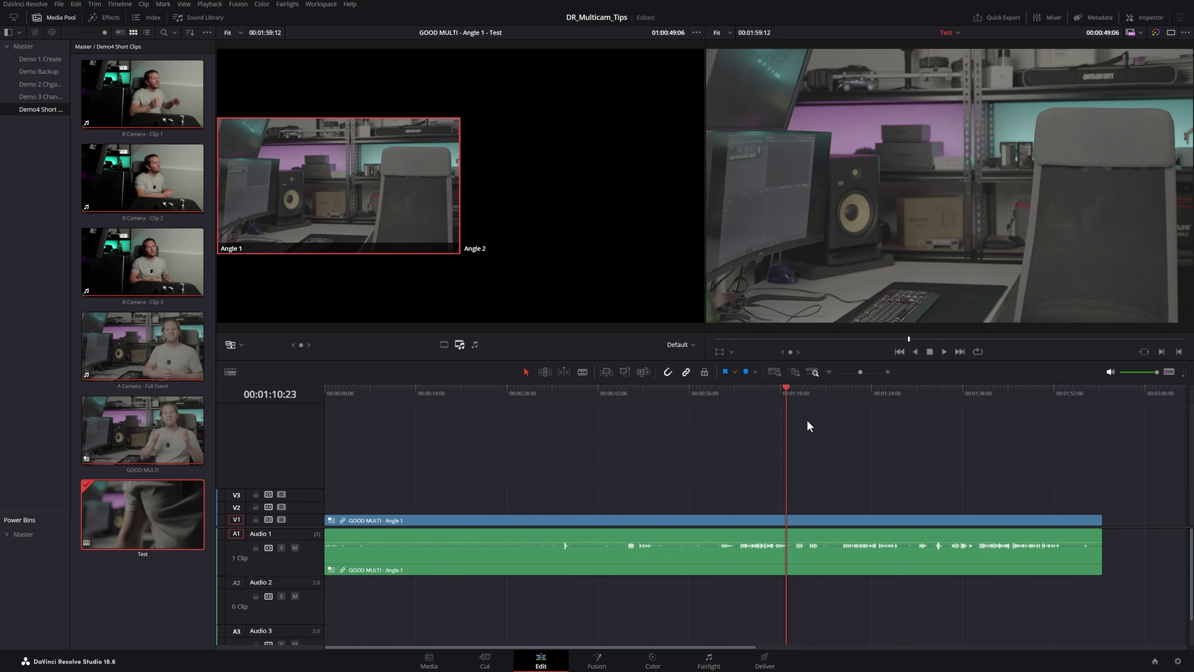
pyautogui.moveTo(624, 416)
pyautogui.mouseDown()
pyautogui.moveTo(562, 452)
pyautogui.moveTo(740, 470)
pyautogui.mouseUp()
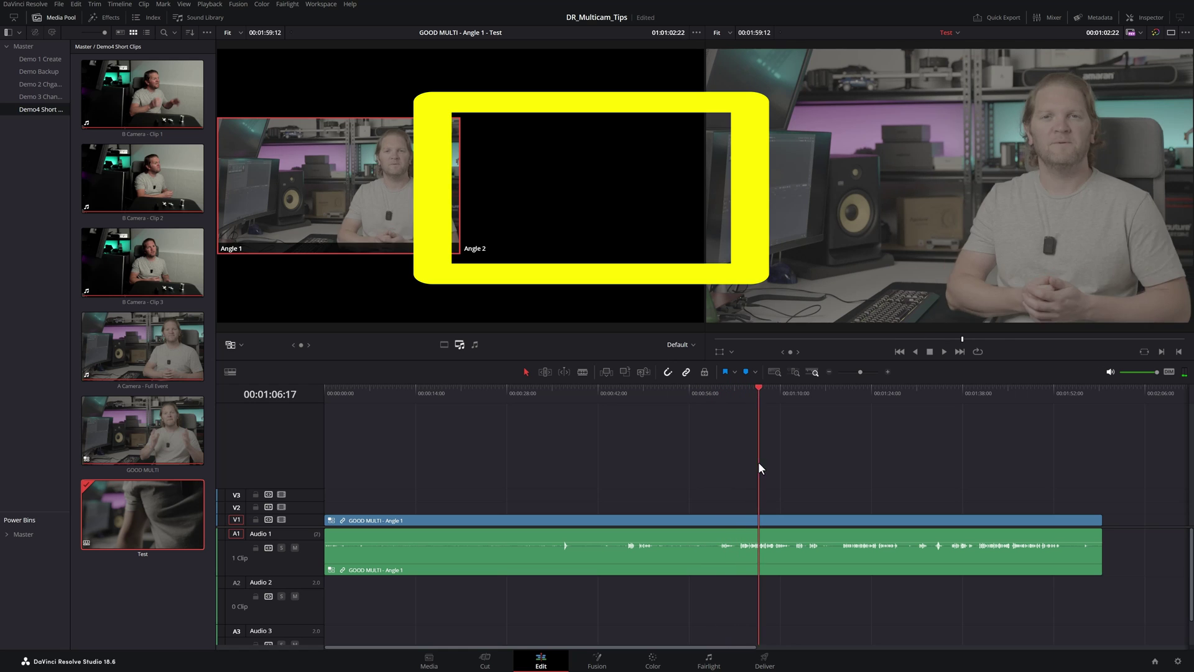
pyautogui.moveTo(740, 470); pyautogui.dragTo(799, 462)
pyautogui.click(590, 198)
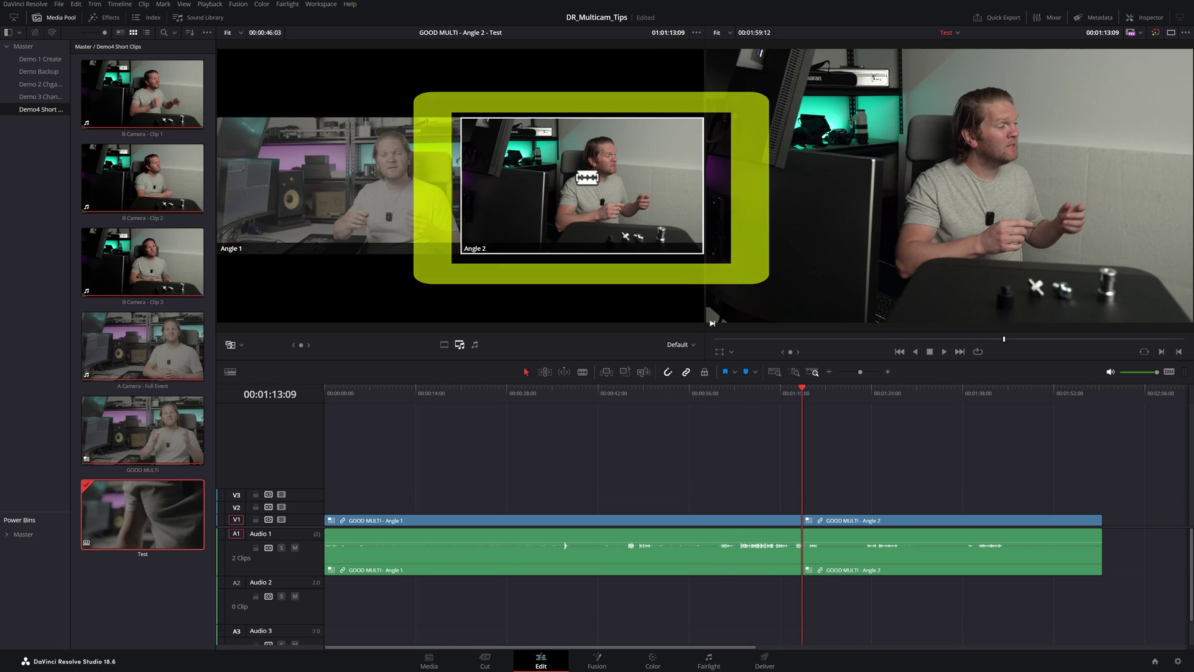